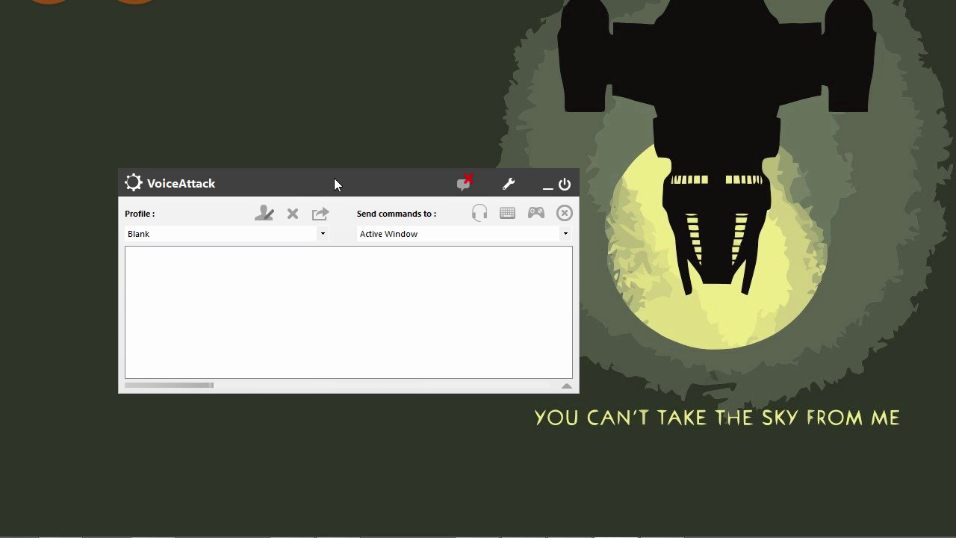
Create a new profile named YoutubeIsAwesome.
{"action": "left_click_drag", "start_coordinate": [335, 184], "coordinate": [343, 137]}
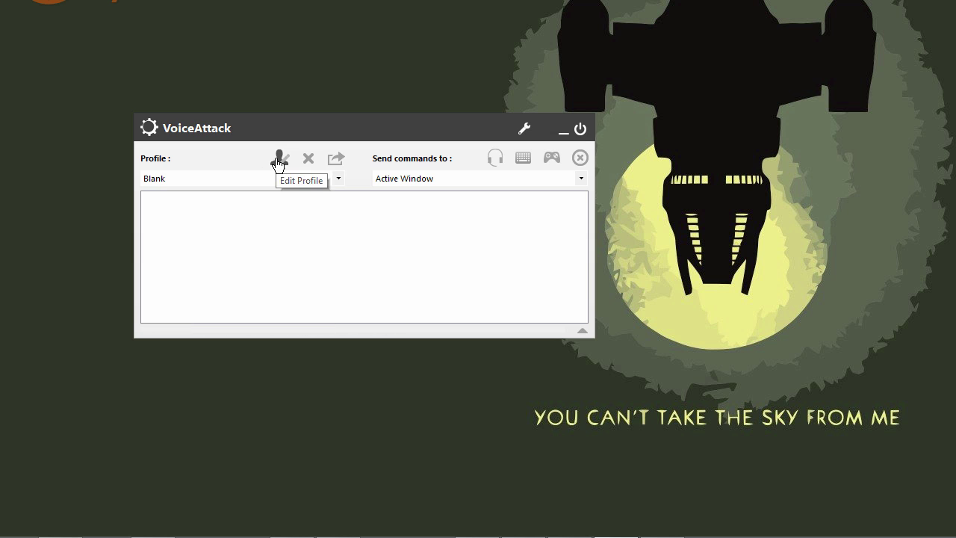
{"action": "left_click", "coordinate": [334, 182]}
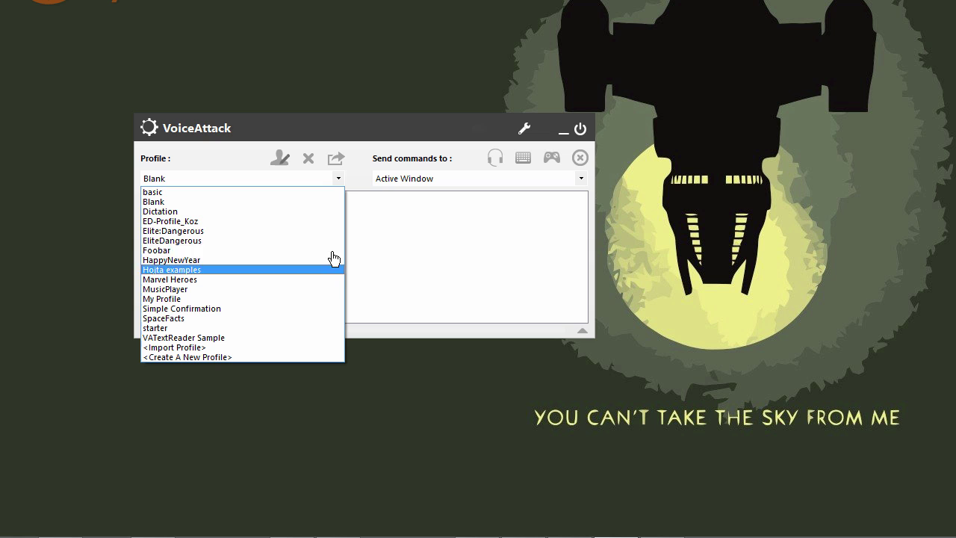
{"action": "left_click", "coordinate": [209, 358]}
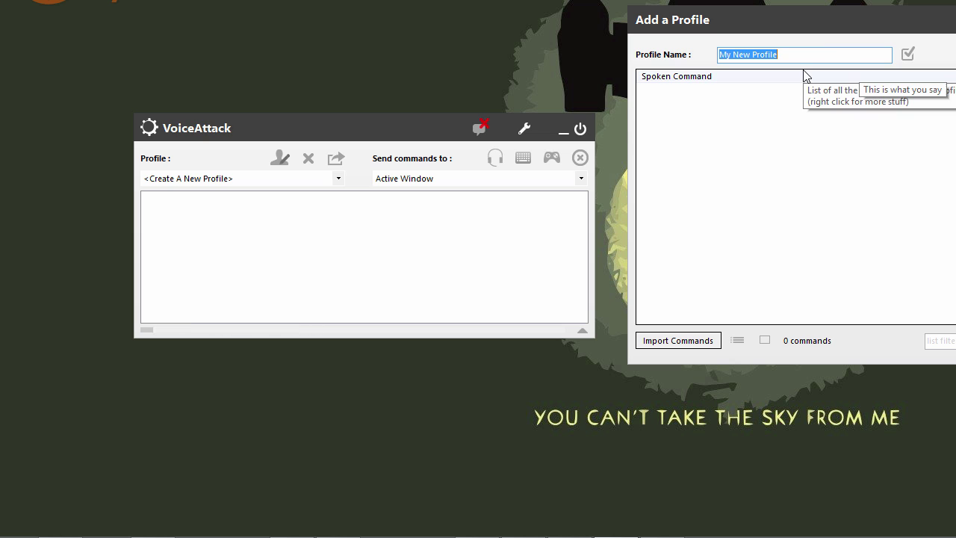
{"action": "type", "text": "Youtube"}
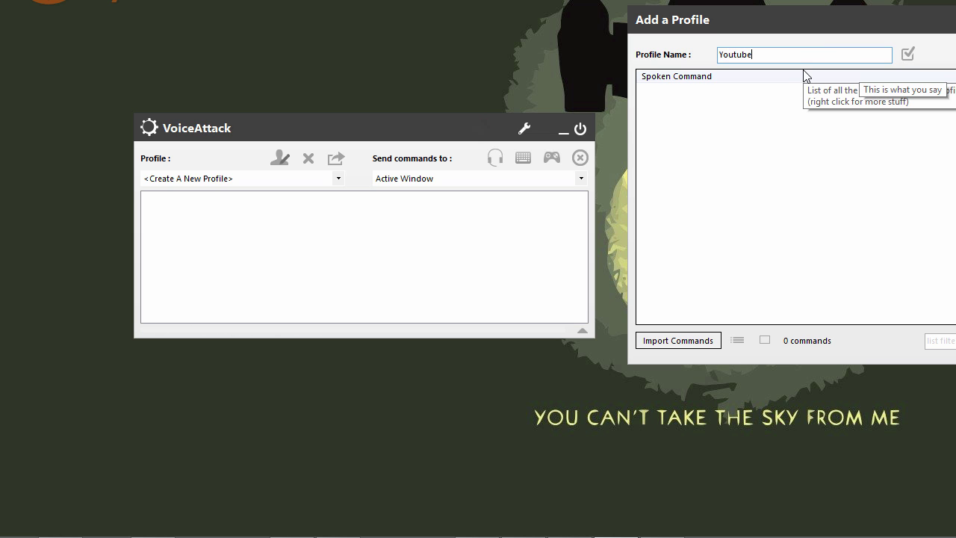
{"action": "type", "text": "IsAwesome"}
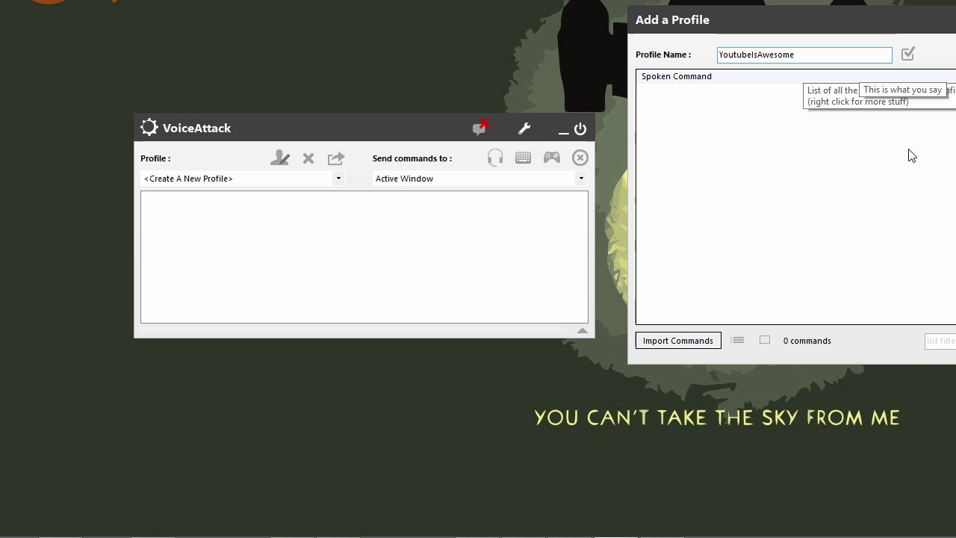
{"action": "key", "text": "Return"}
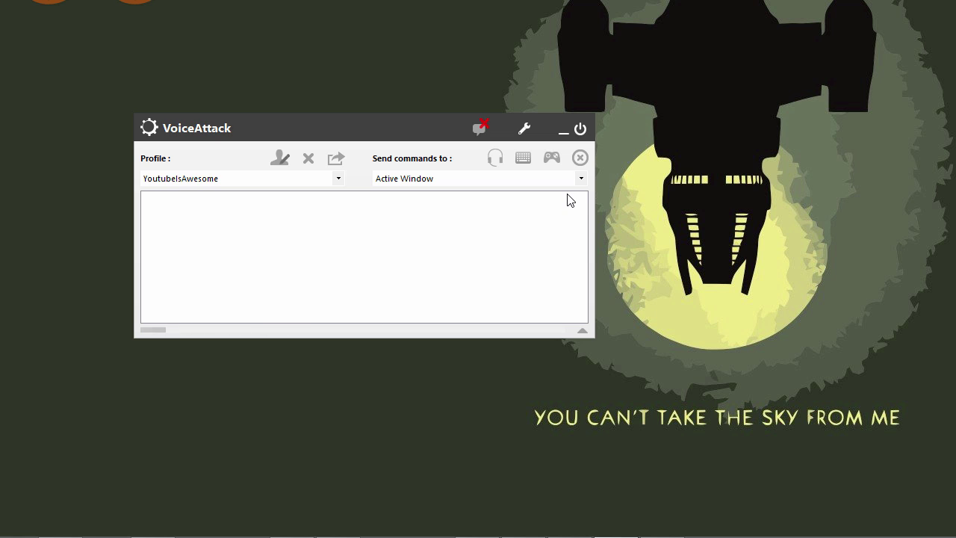
Look over the YoutubeIsAwesome profile's editor and the program options, closing each one.
{"action": "left_click", "coordinate": [280, 158]}
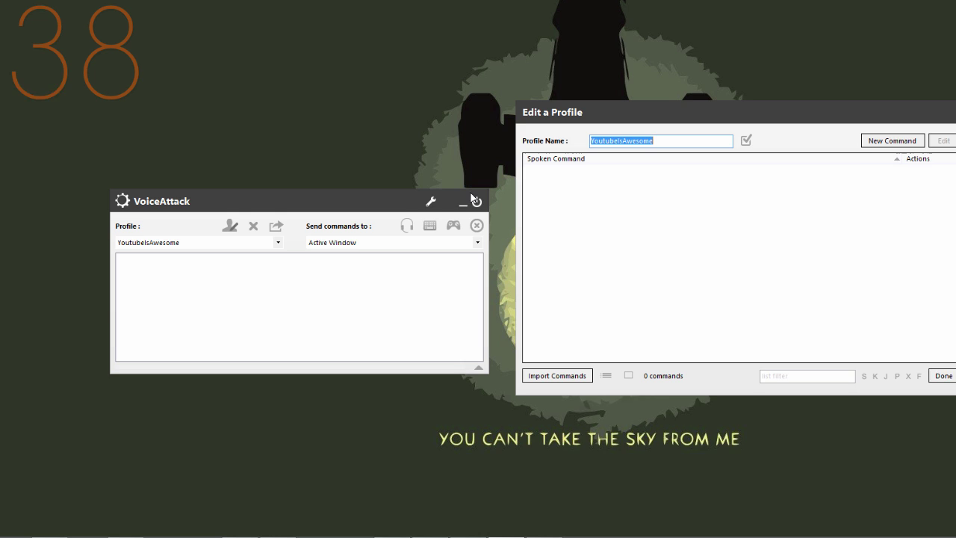
{"action": "left_click", "coordinate": [944, 376]}
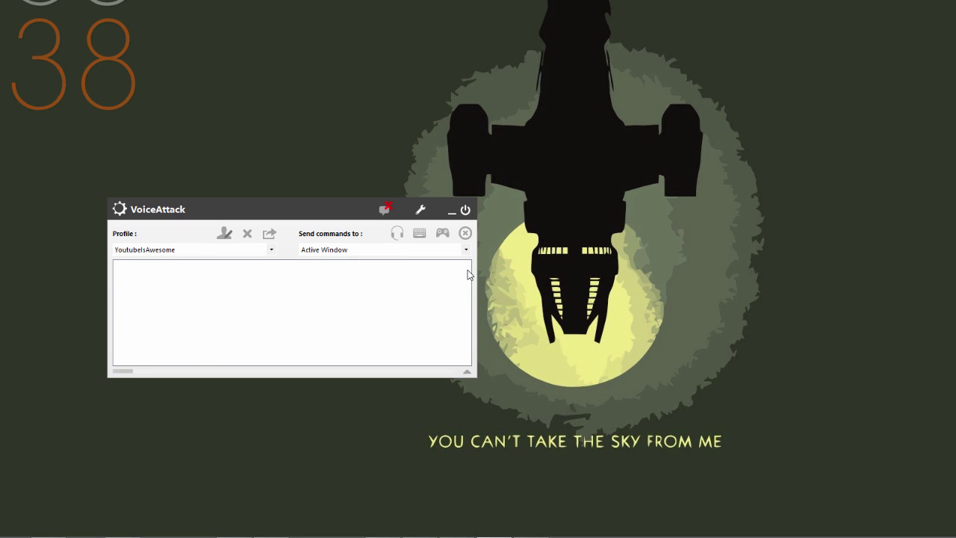
{"action": "left_click", "coordinate": [421, 210]}
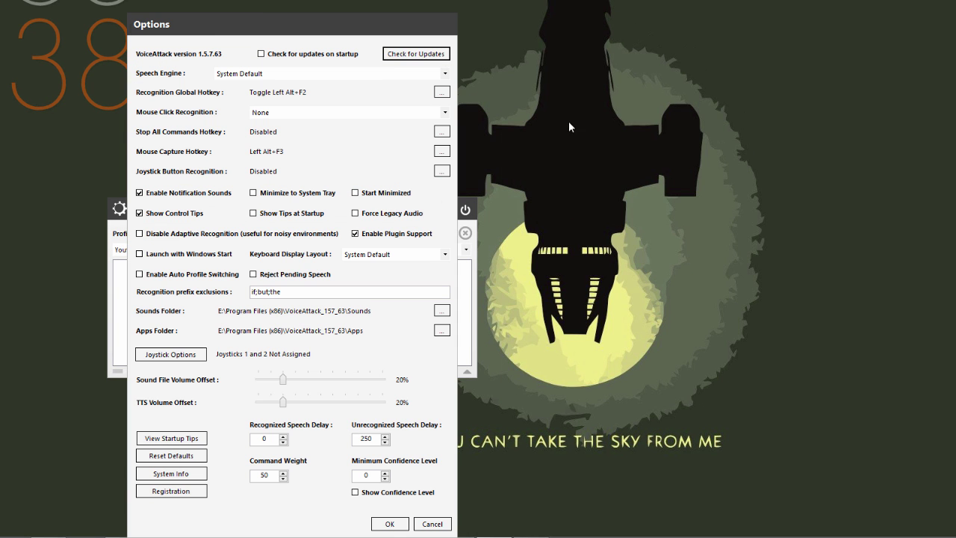
{"action": "left_click", "coordinate": [432, 524]}
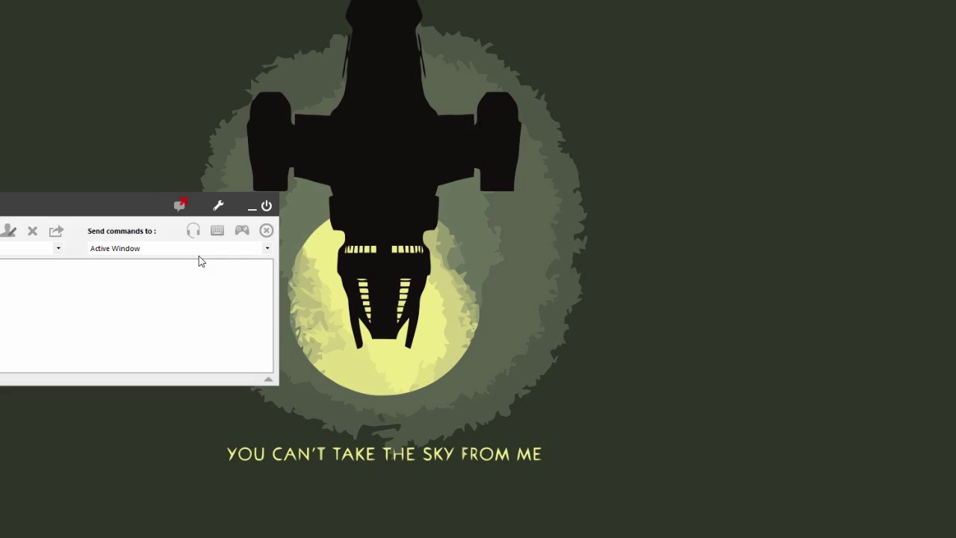
Start a new command in the YoutubeIsAwesome profile with "demo" as its spoken phrase.
{"action": "left_click", "coordinate": [11, 233]}
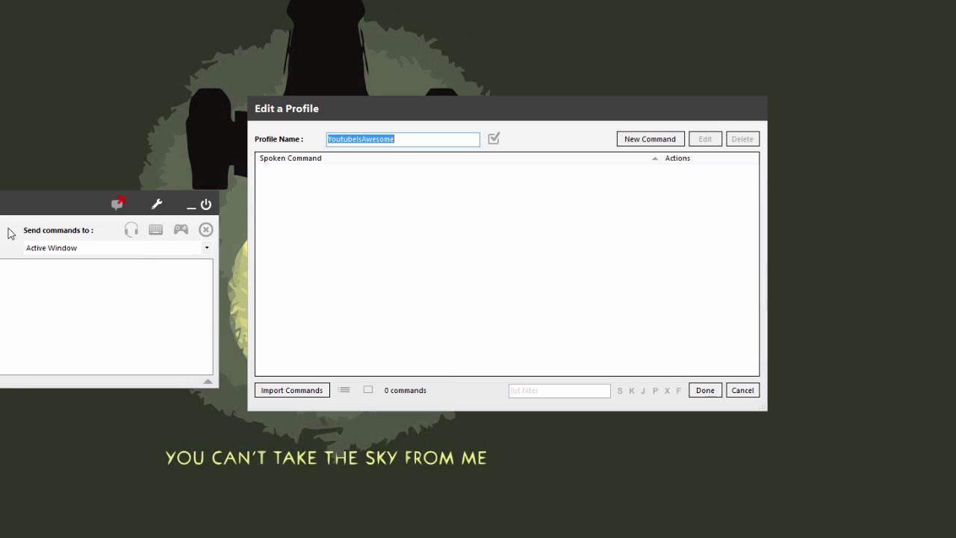
{"action": "left_click", "coordinate": [650, 139]}
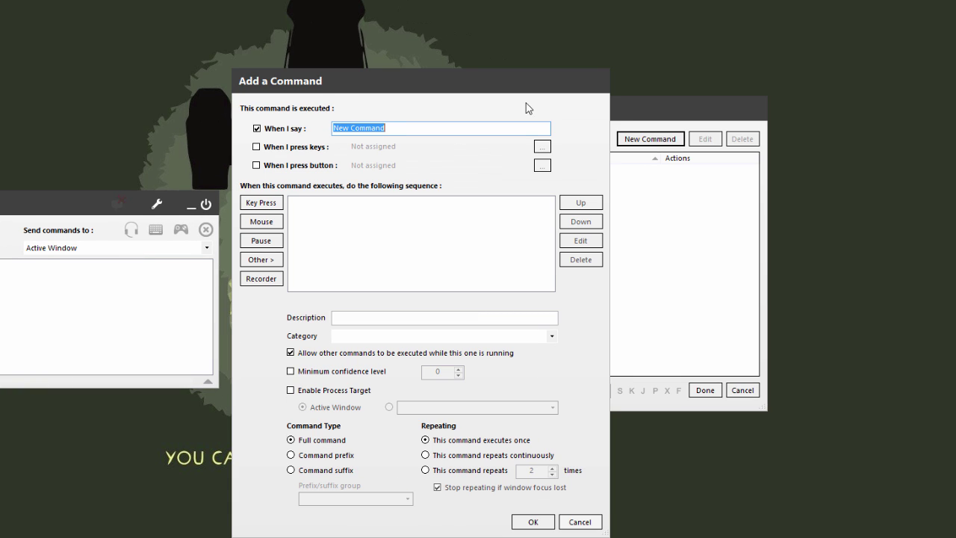
{"action": "left_click_drag", "start_coordinate": [367, 88], "coordinate": [343, 48]}
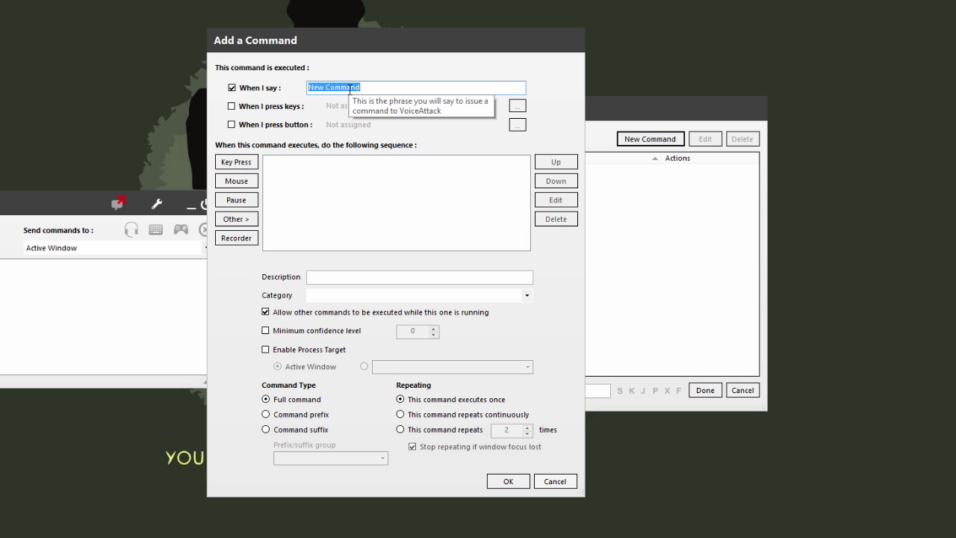
{"action": "type", "text": "demo"}
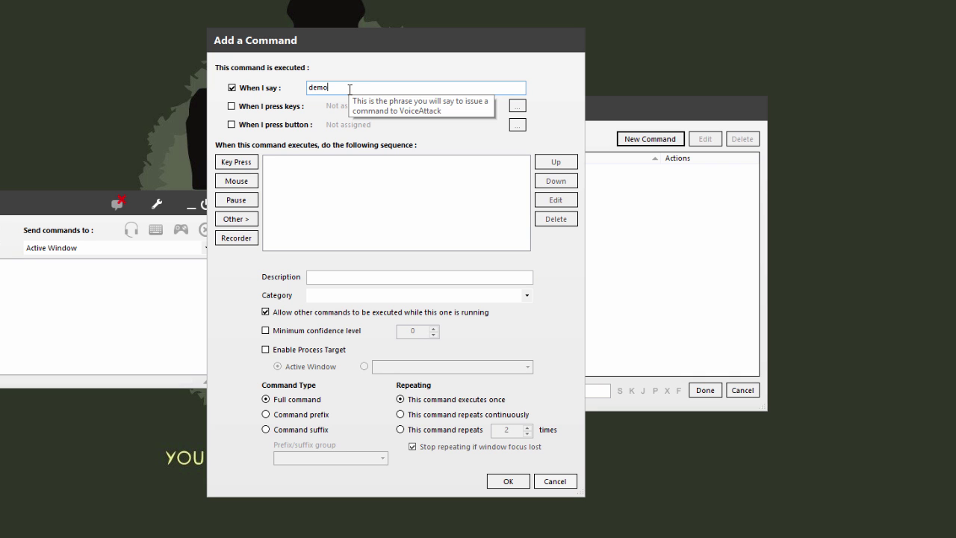
Try the A key and a joystick button as the command's triggers, restoring the spoken phrase as the trigger.
{"action": "left_click", "coordinate": [232, 87]}
{"action": "left_click", "coordinate": [231, 106]}
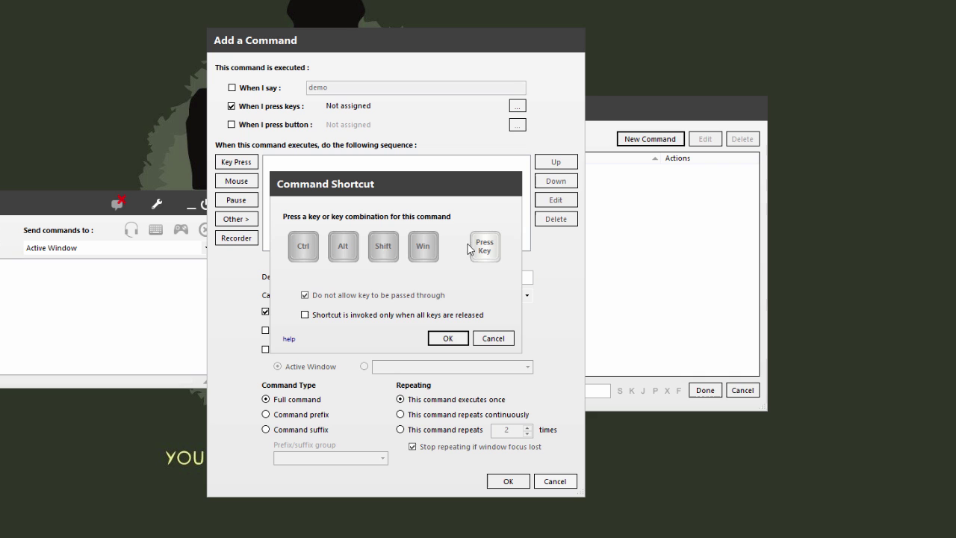
{"action": "key", "text": "a"}
{"action": "left_click", "coordinate": [449, 340]}
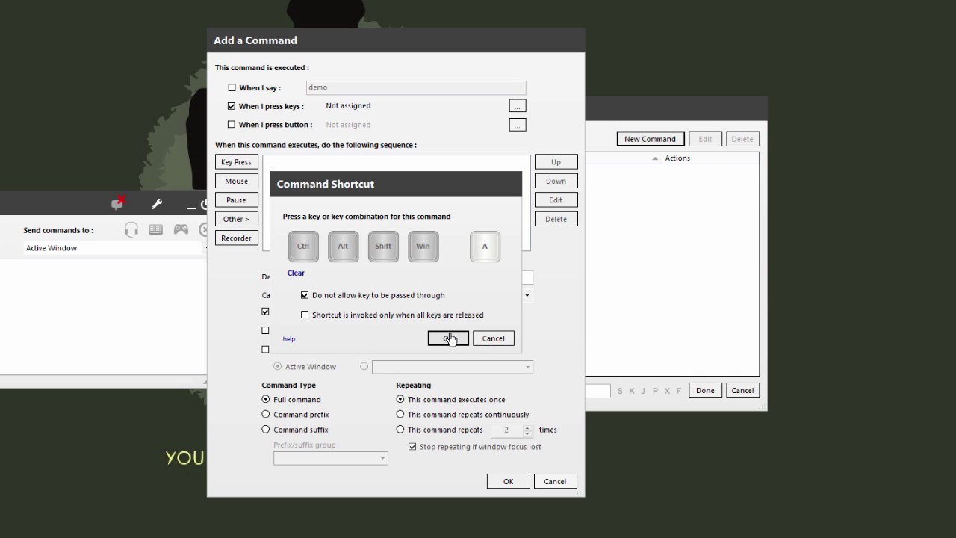
{"action": "left_click", "coordinate": [251, 112]}
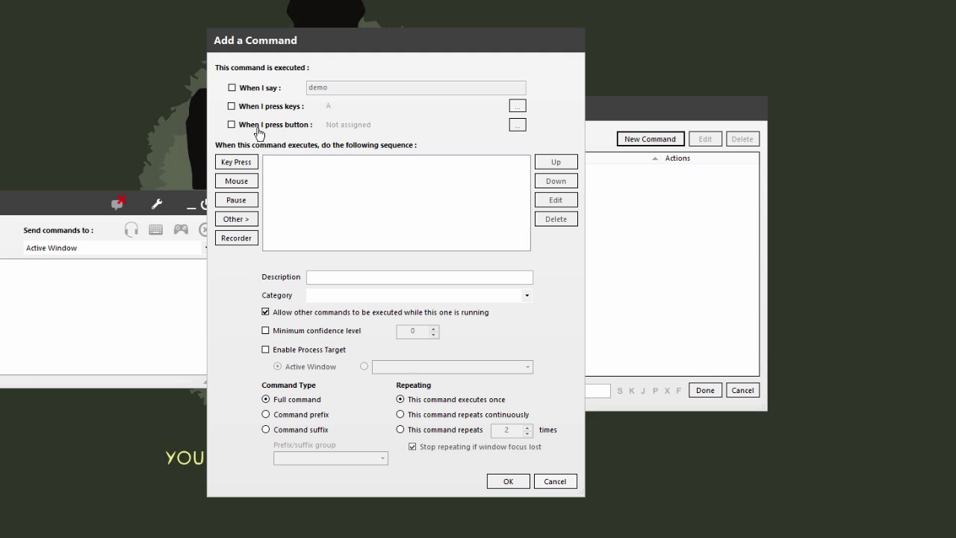
{"action": "left_click", "coordinate": [256, 127]}
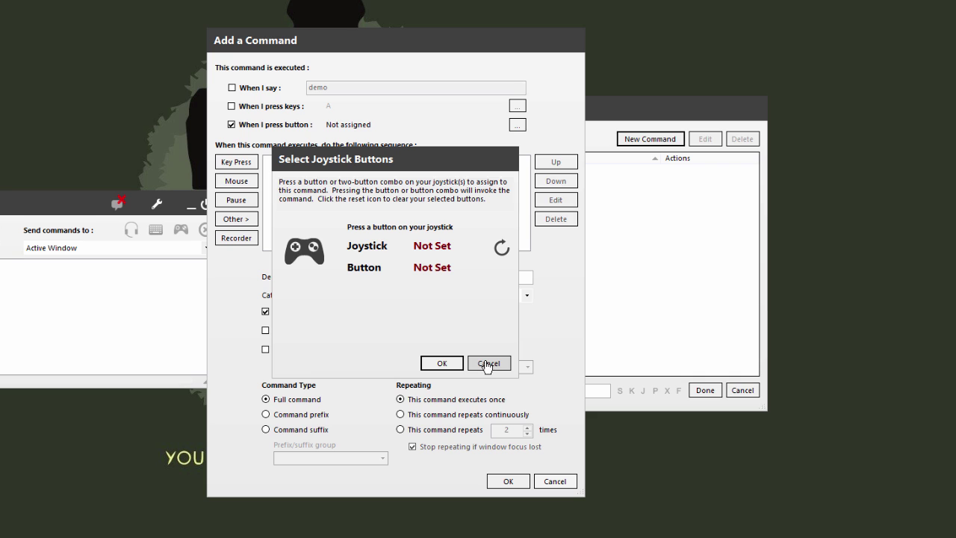
{"action": "left_click", "coordinate": [489, 364]}
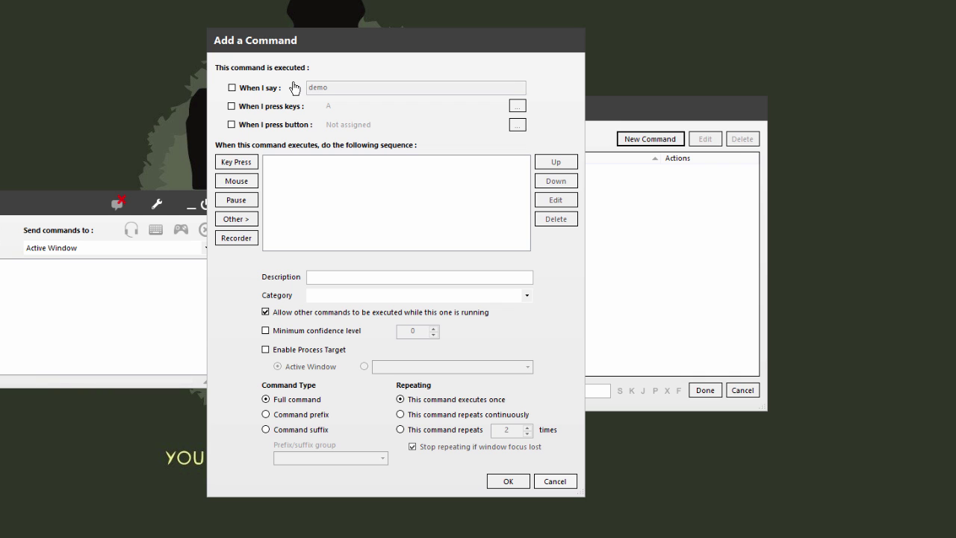
{"action": "left_click", "coordinate": [236, 88]}
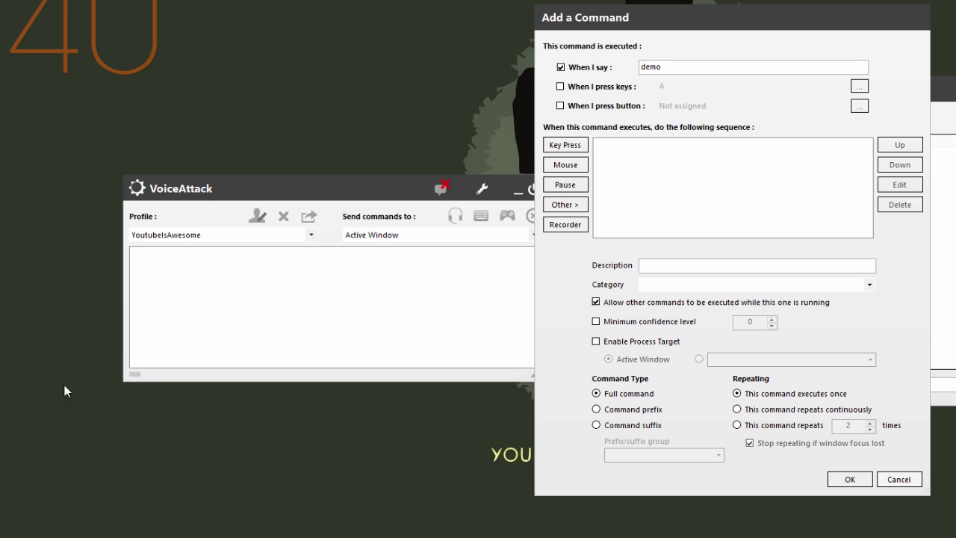
Switch to the Windows Control Panel and search it for "voice".
{"action": "left_click", "coordinate": [26, 535]}
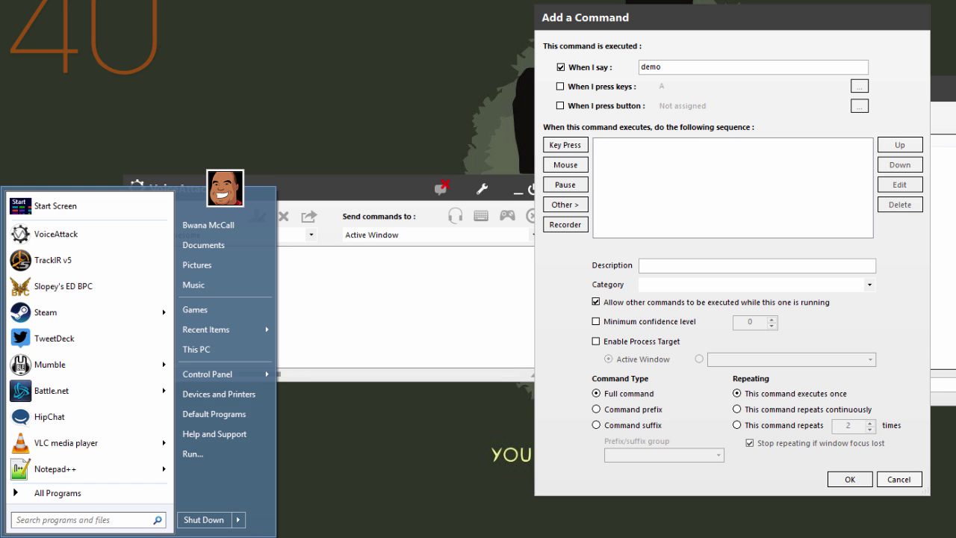
{"action": "type", "text": "control"}
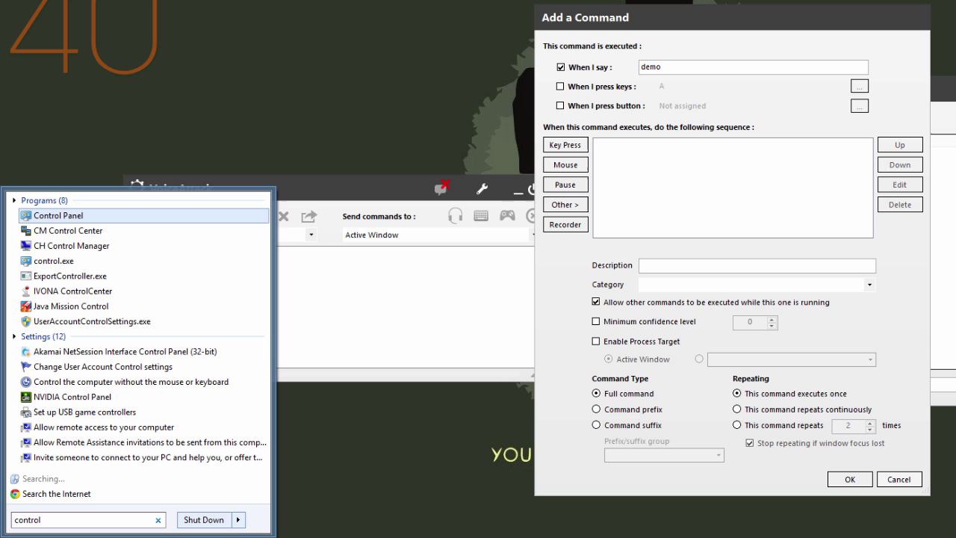
{"action": "key", "text": "Return"}
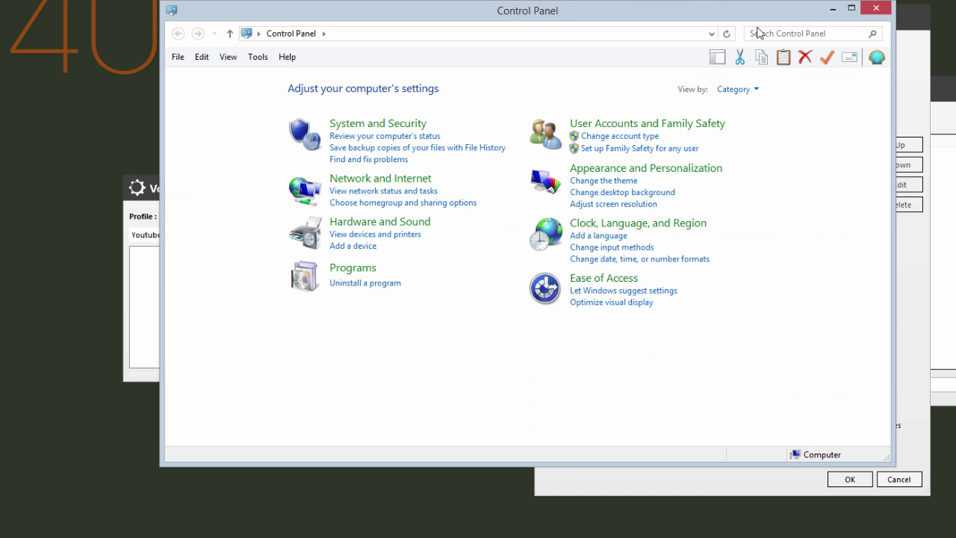
{"action": "left_click", "coordinate": [757, 33]}
{"action": "type", "text": "voice"}
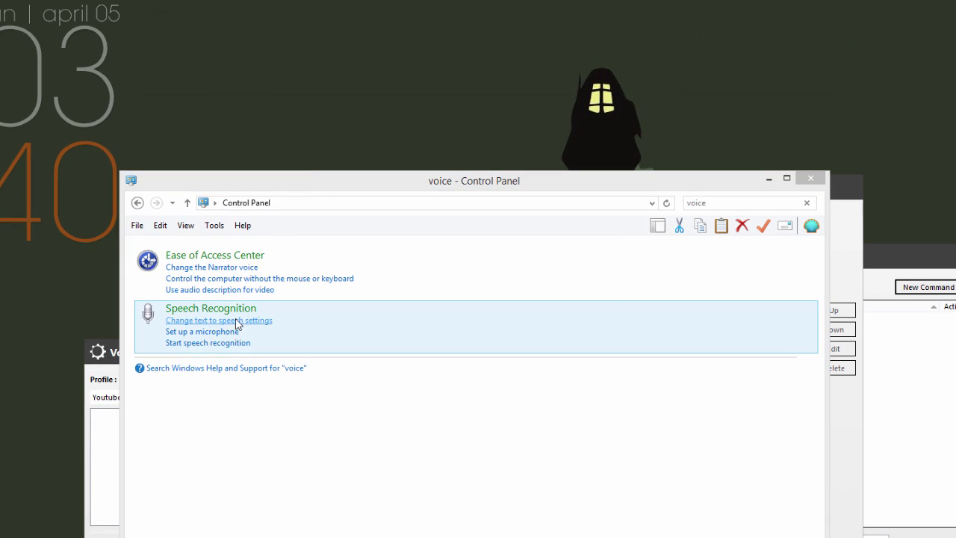
Examine the text-to-speech and speech recognition settings in Speech Properties, closing them and the Control Panel without saving.
{"action": "left_click", "coordinate": [263, 155]}
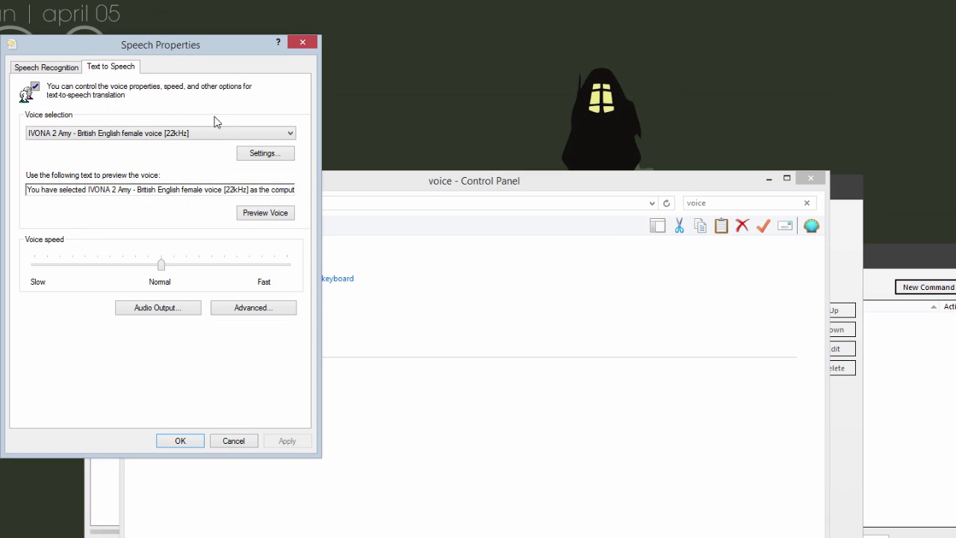
{"action": "left_click", "coordinate": [52, 67]}
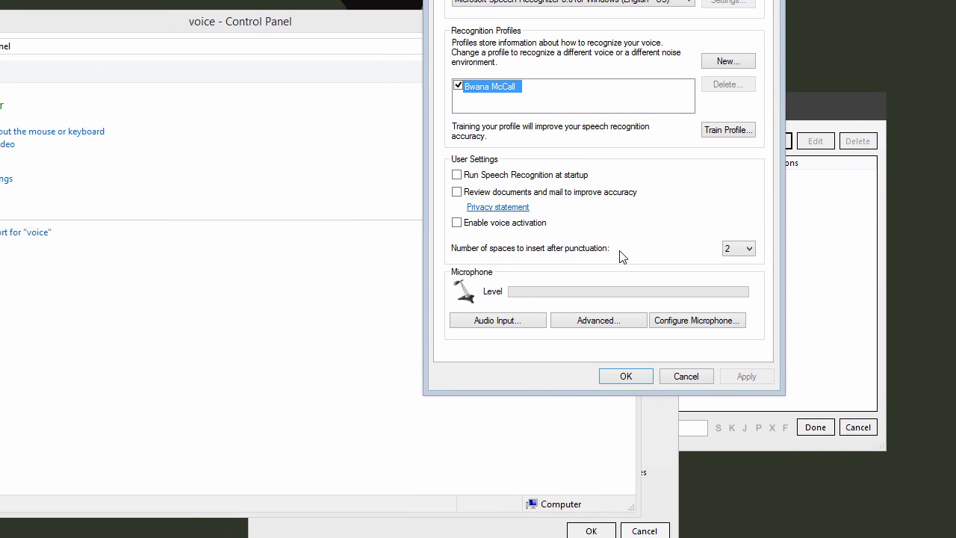
{"action": "left_click", "coordinate": [686, 377]}
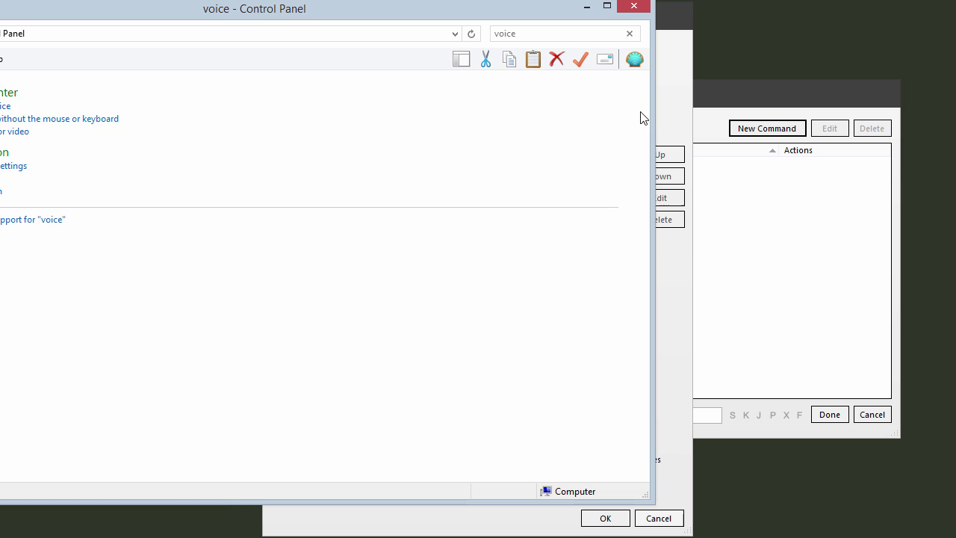
{"action": "left_click", "coordinate": [634, 7]}
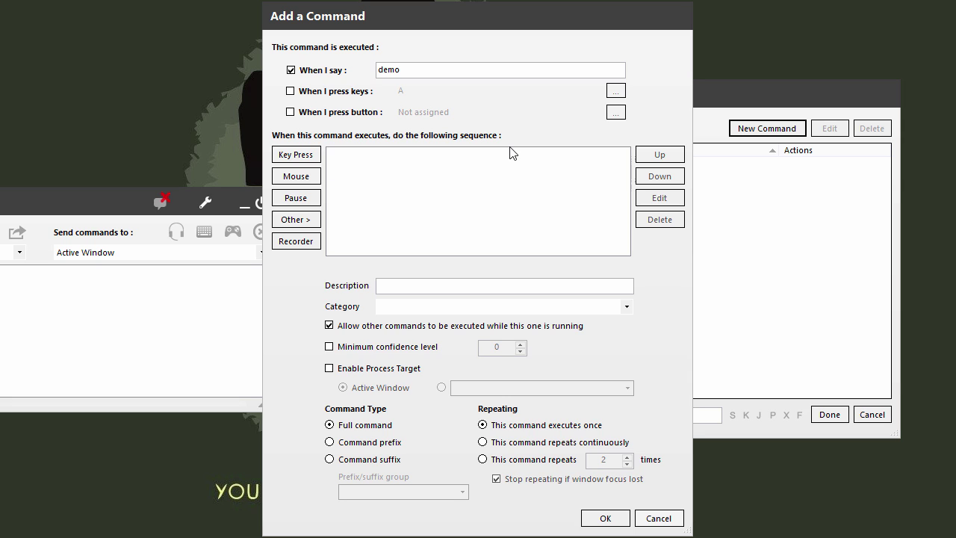
Start a Say Something with Text-To-Speech action for the command with the message "This demo has been successful".
{"action": "left_click", "coordinate": [292, 221]}
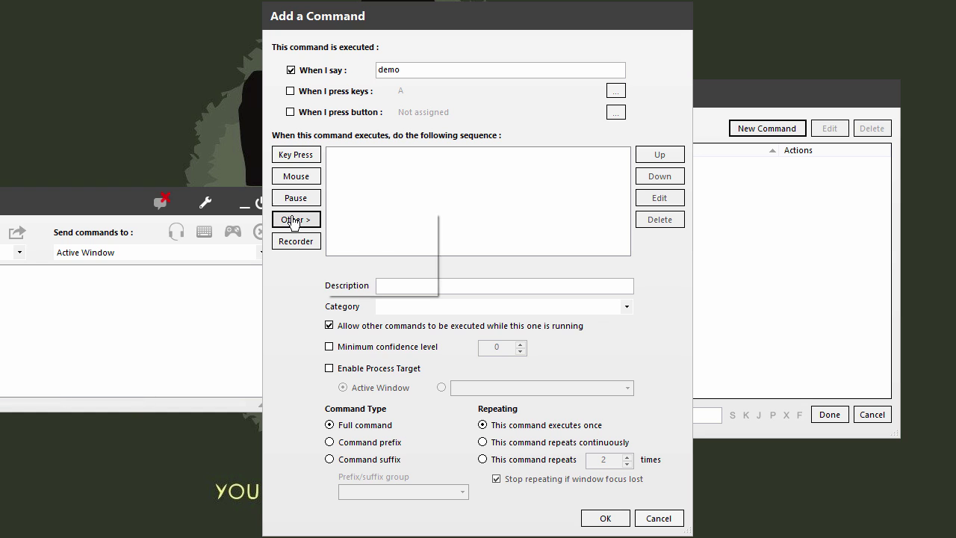
{"action": "mouse_move", "coordinate": [358, 219]}
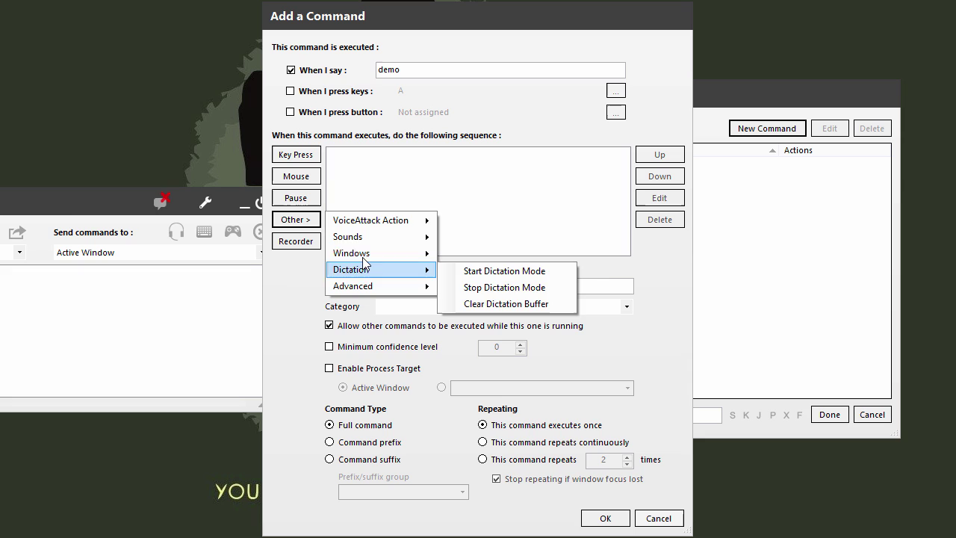
{"action": "mouse_move", "coordinate": [364, 258]}
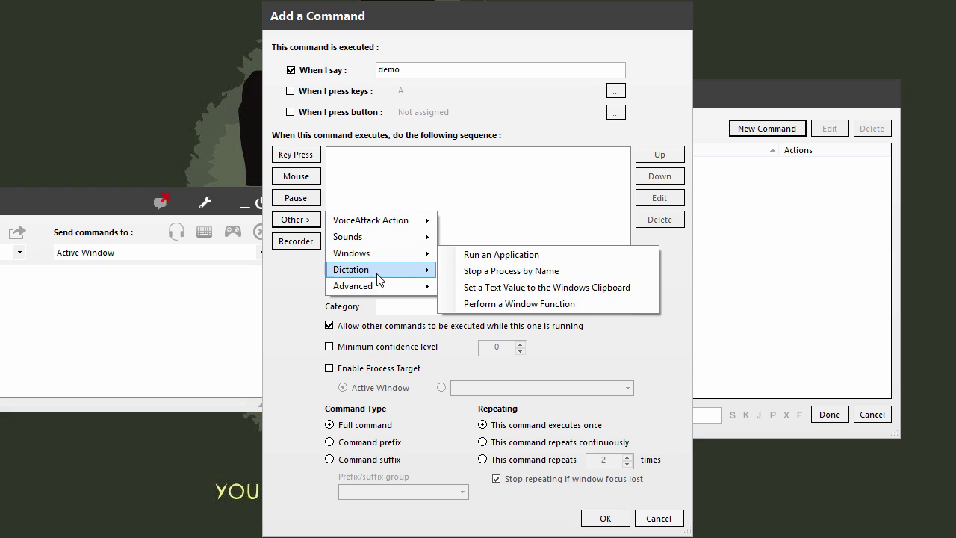
{"action": "mouse_move", "coordinate": [378, 275]}
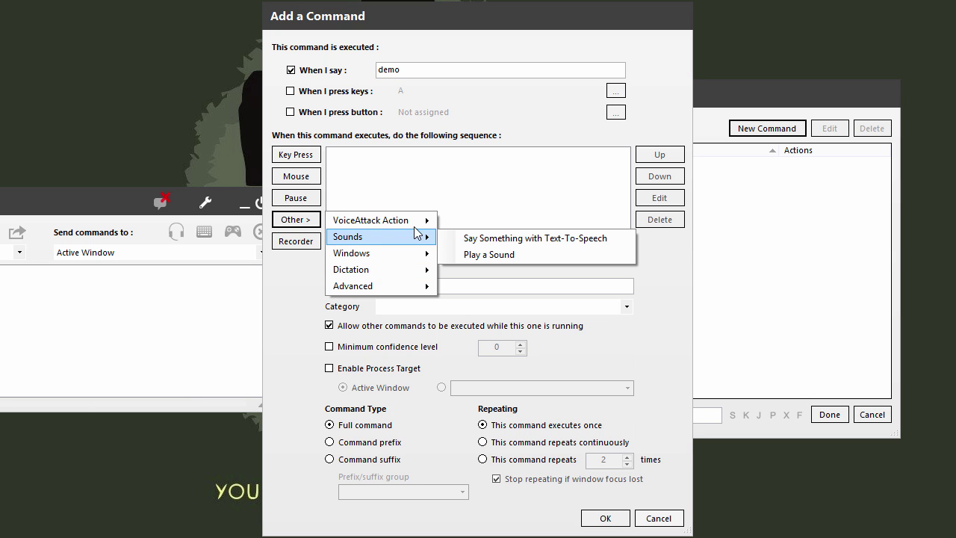
{"action": "mouse_move", "coordinate": [414, 224]}
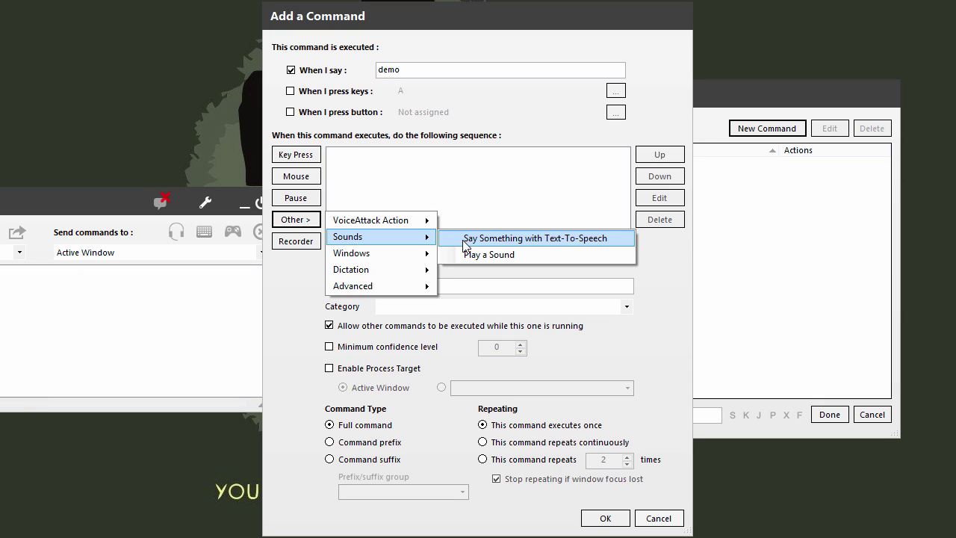
{"action": "left_click", "coordinate": [498, 240]}
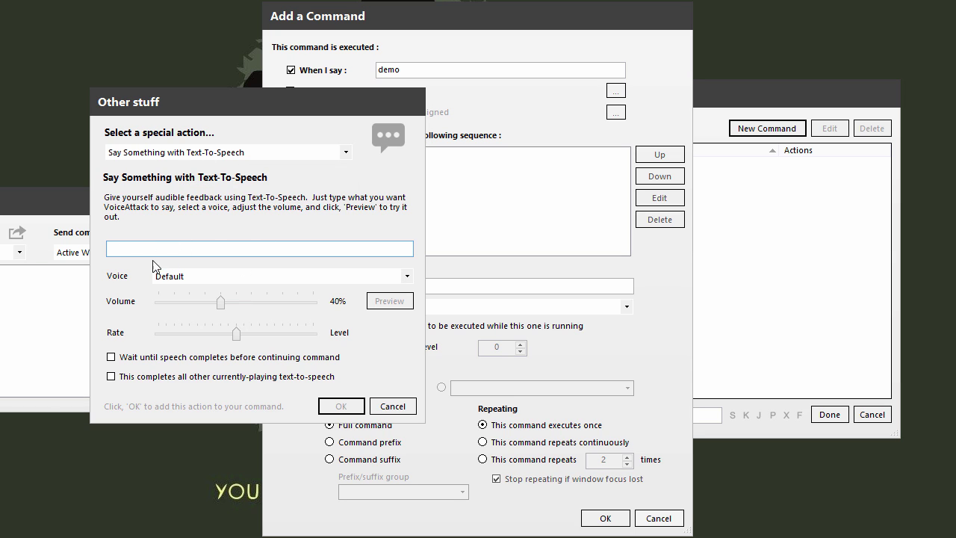
{"action": "type", "text": "This demo has been successful"}
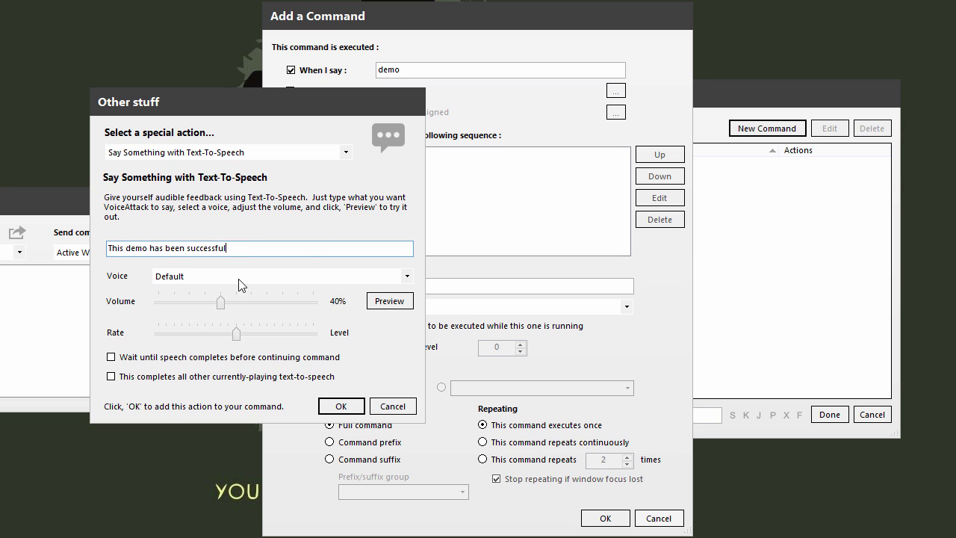
Examine the available text-to-speech voices, keeping Default, and preview the spoken message.
{"action": "left_click", "coordinate": [404, 277]}
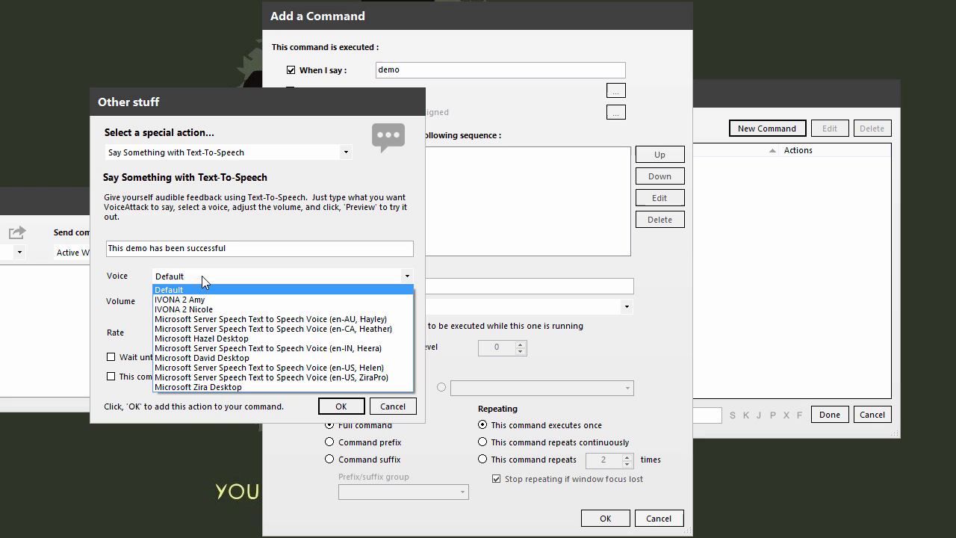
{"action": "left_click", "coordinate": [288, 236]}
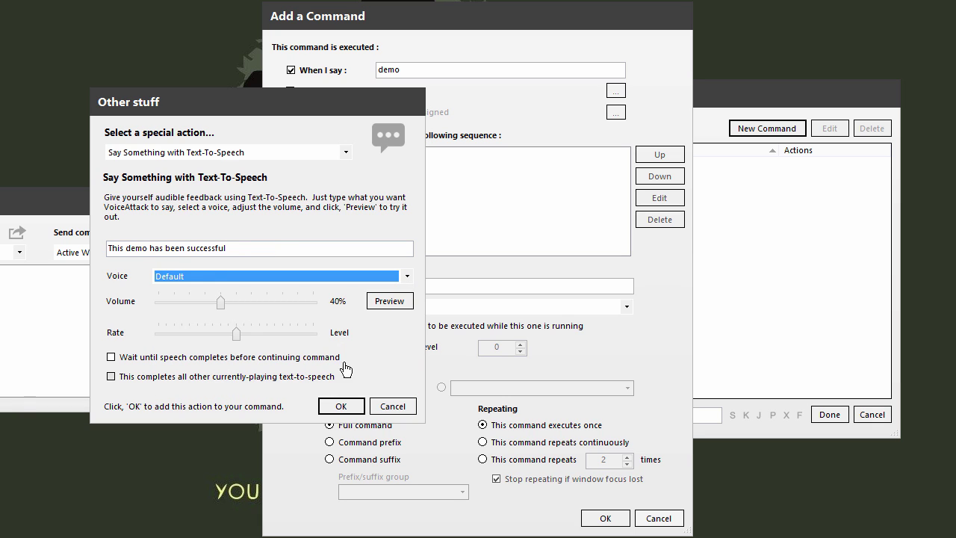
{"action": "left_click", "coordinate": [387, 301]}
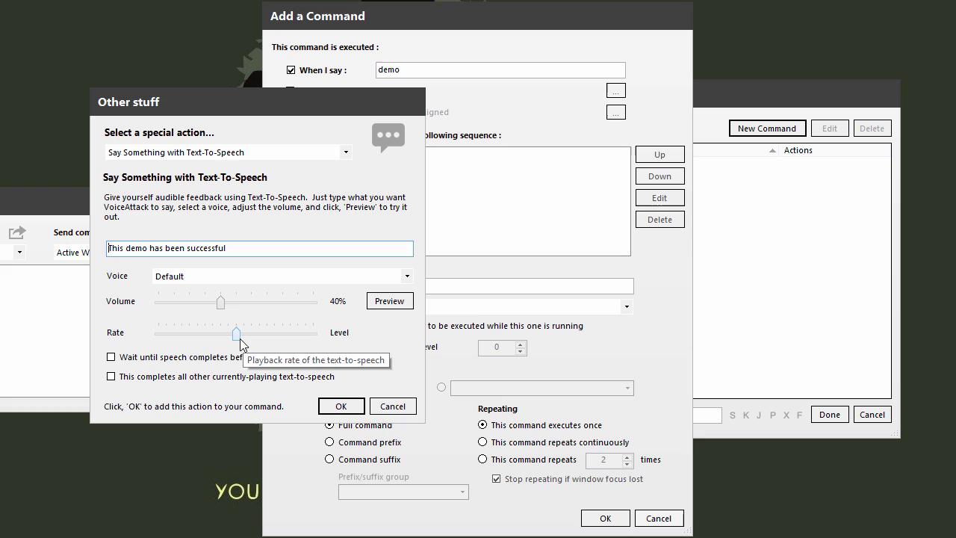
Preview the message at playback rates -7 and 0, and add the speech action to the command at rate 0.
{"action": "left_click_drag", "start_coordinate": [236, 335], "coordinate": [181, 335]}
{"action": "left_click", "coordinate": [375, 311]}
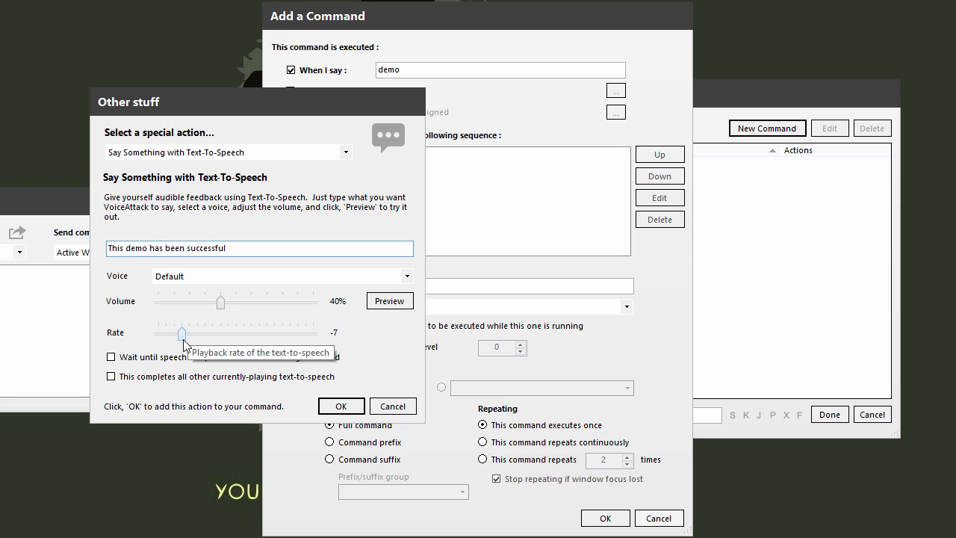
{"action": "left_click_drag", "start_coordinate": [184, 335], "coordinate": [237, 348]}
{"action": "left_click", "coordinate": [390, 301]}
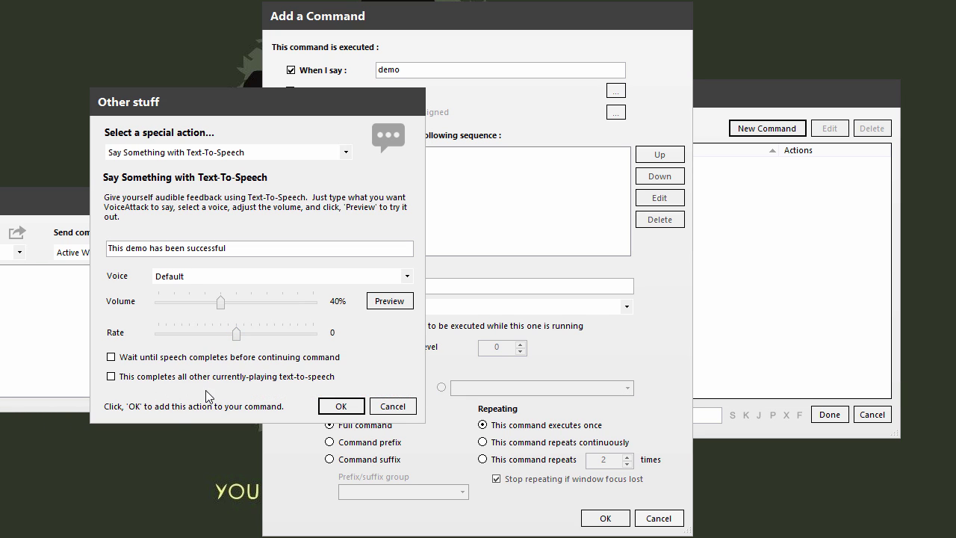
{"action": "left_click", "coordinate": [341, 405]}
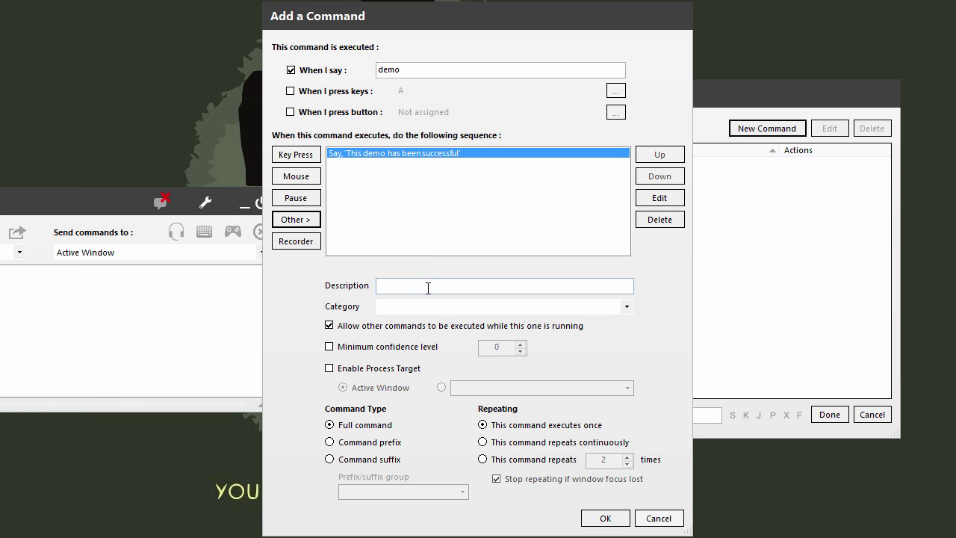
Describe the command as "Demo statement for Youtube video".
{"action": "left_click", "coordinate": [434, 285]}
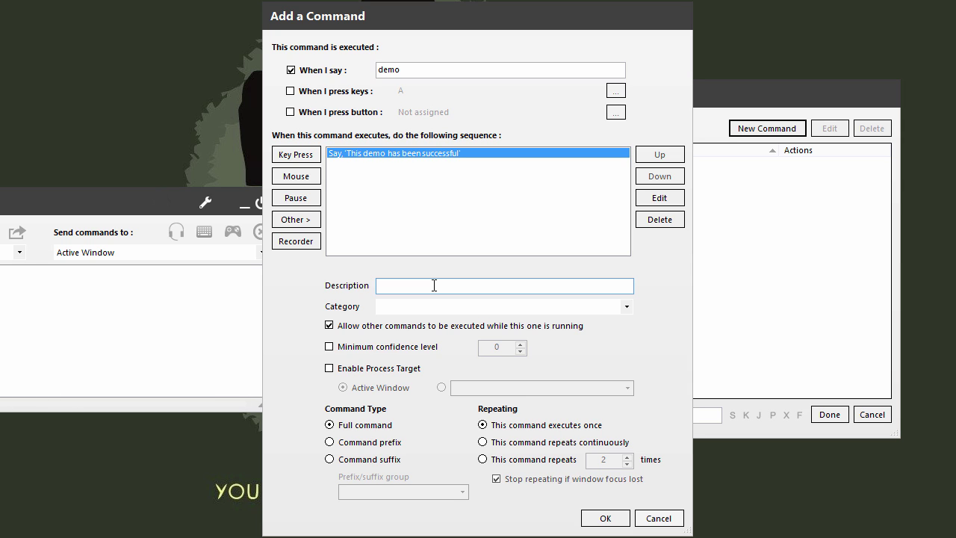
{"action": "type", "text": "Dem"}
{"action": "key", "text": "BackSpace"}
{"action": "key", "text": "BackSpace"}
{"action": "key", "text": "BackSpace"}
{"action": "key", "text": "BackSpace"}
{"action": "key", "text": "BackSpace"}
{"action": "key", "text": "BackSpace"}
{"action": "type", "text": "outube video"}
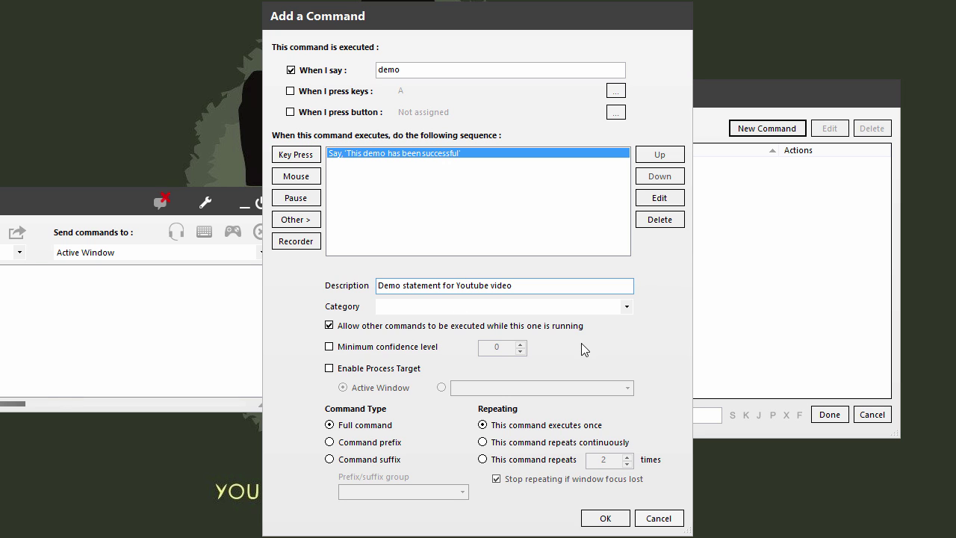
Assign the command to the category "demo" and save it to the profile.
{"action": "left_click", "coordinate": [627, 306]}
{"action": "left_click", "coordinate": [627, 307]}
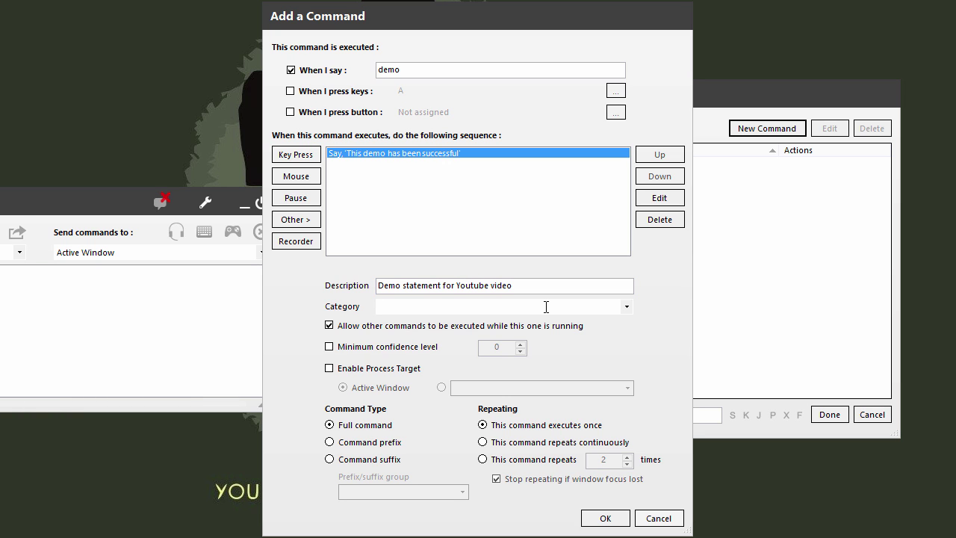
{"action": "type", "text": "demo"}
{"action": "left_click", "coordinate": [572, 288]}
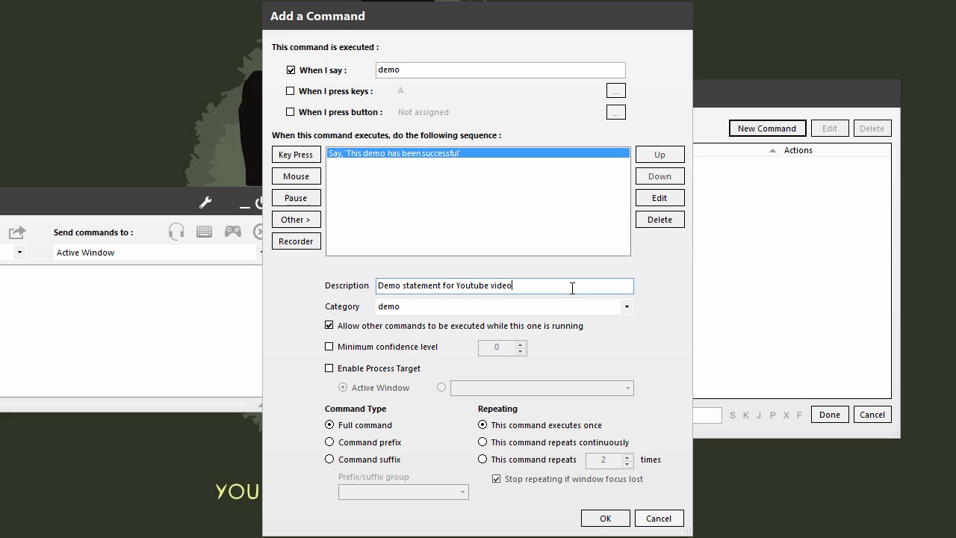
{"action": "left_click", "coordinate": [606, 518]}
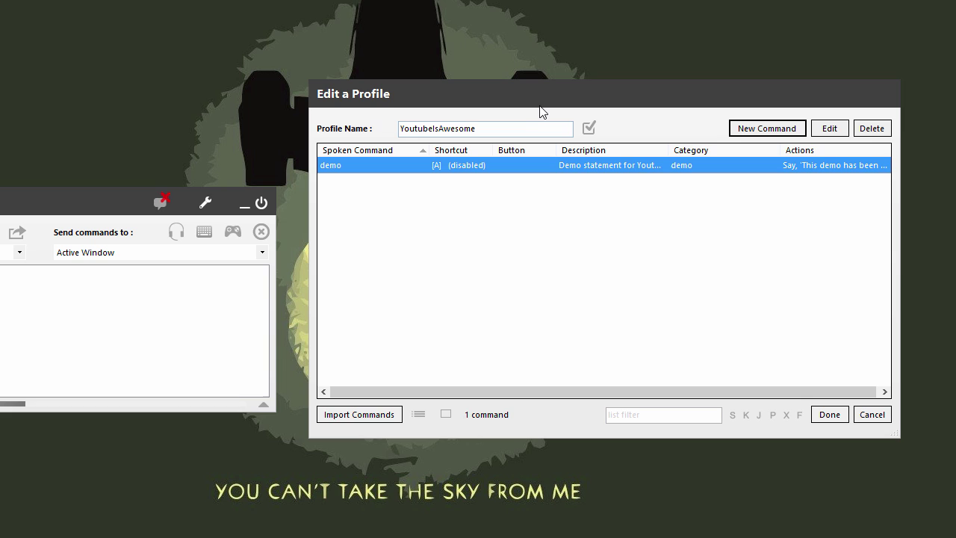
Save the YoutubeIsAwesome profile and move the main VoiceAttack window to the middle of the desktop.
{"action": "left_click_drag", "start_coordinate": [549, 101], "coordinate": [449, 165]}
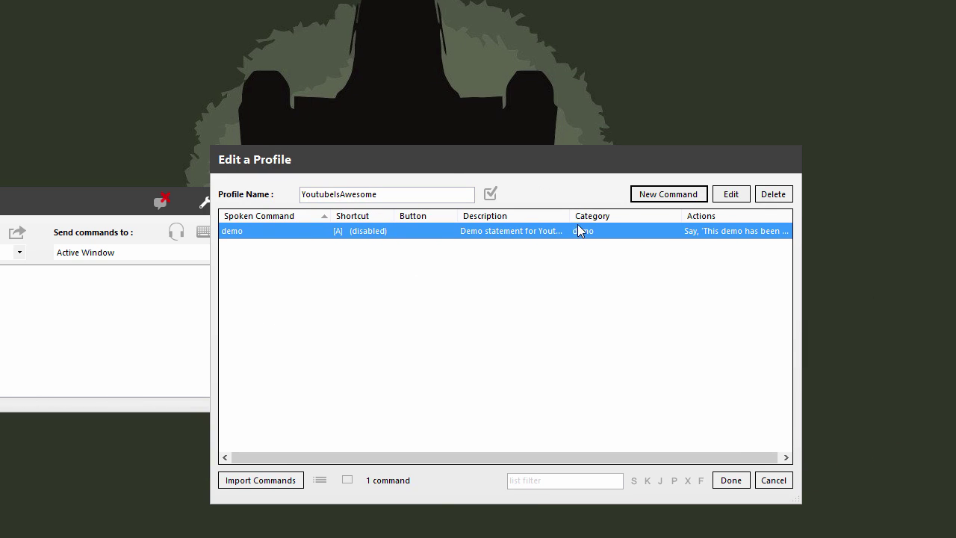
{"action": "left_click", "coordinate": [731, 480]}
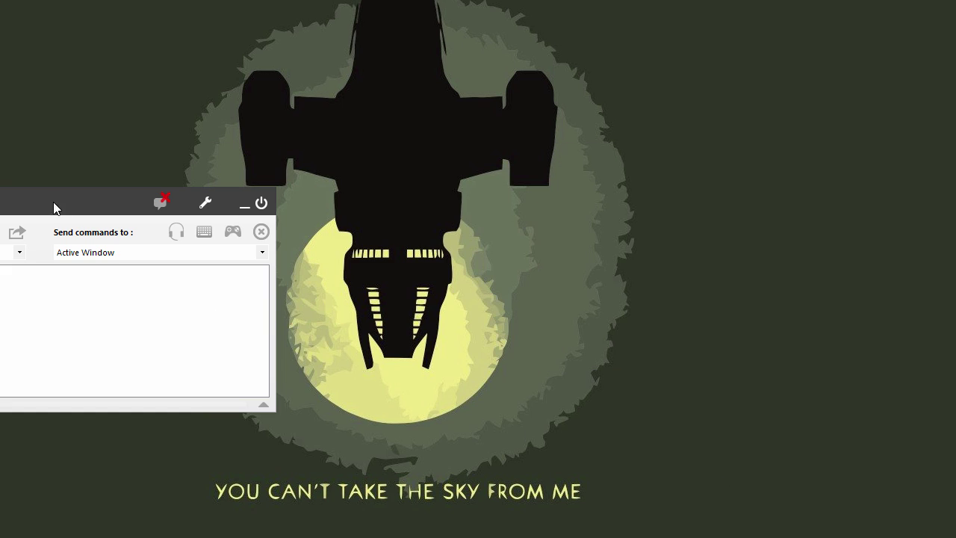
{"action": "left_click_drag", "start_coordinate": [58, 207], "coordinate": [539, 151]}
{"action": "left_click_drag", "start_coordinate": [476, 159], "coordinate": [471, 160]}
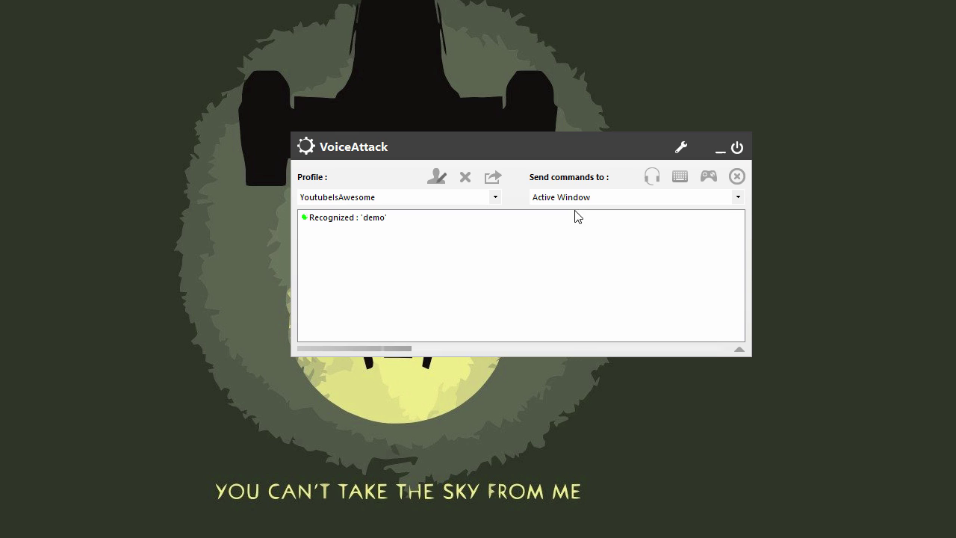
Show unrecognized items in the recognition log, and hide them again.
{"action": "right_click", "coordinate": [401, 236]}
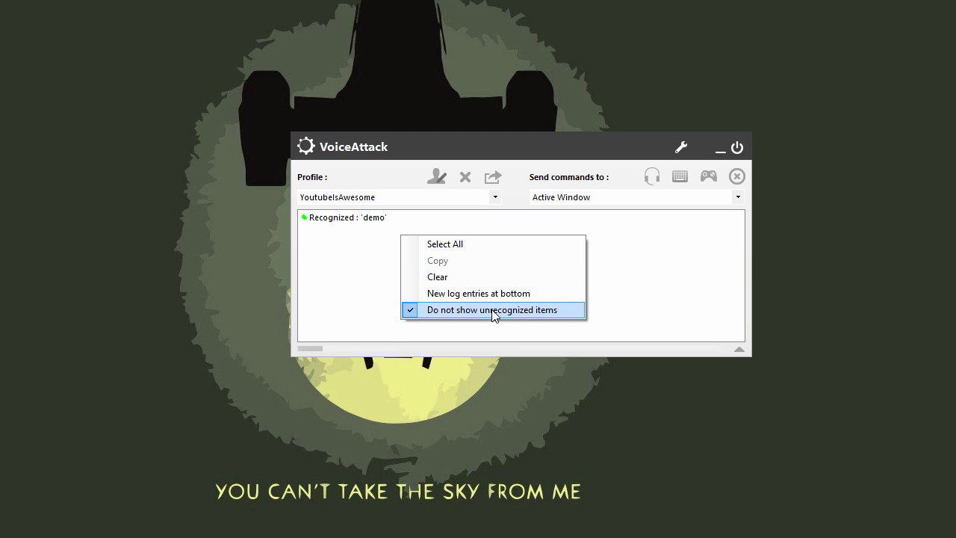
{"action": "left_click", "coordinate": [492, 310]}
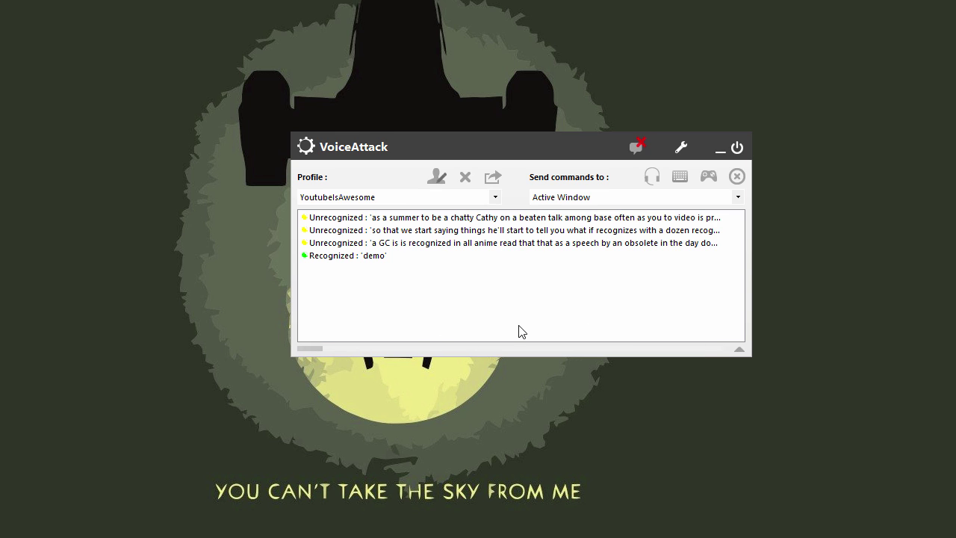
{"action": "right_click", "coordinate": [376, 303]}
{"action": "left_click", "coordinate": [407, 376]}
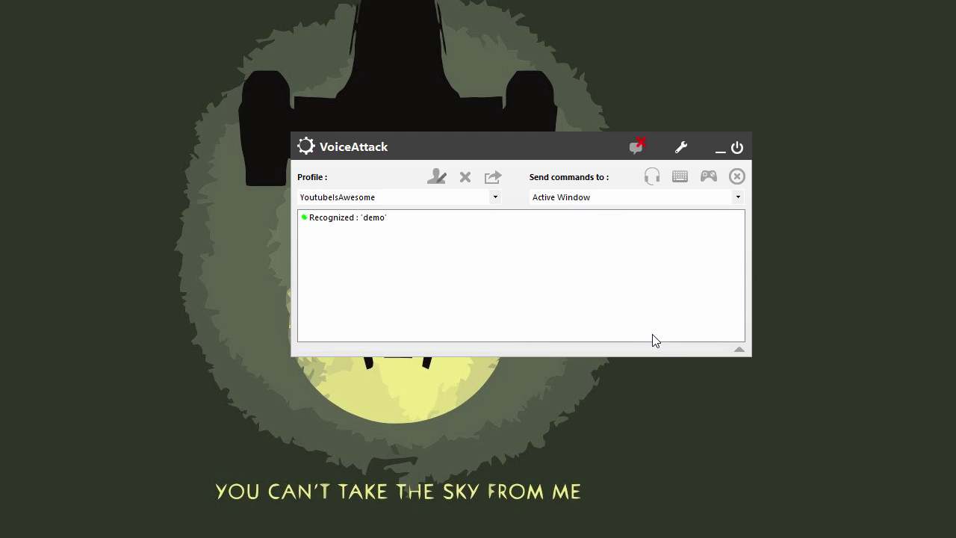